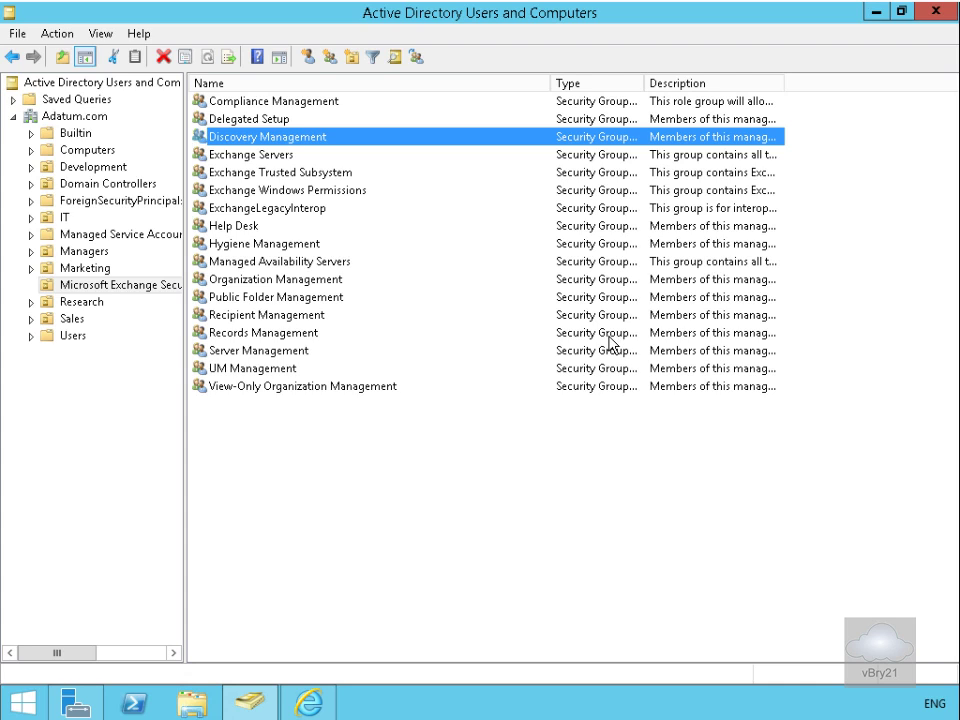
double_click(388, 137)
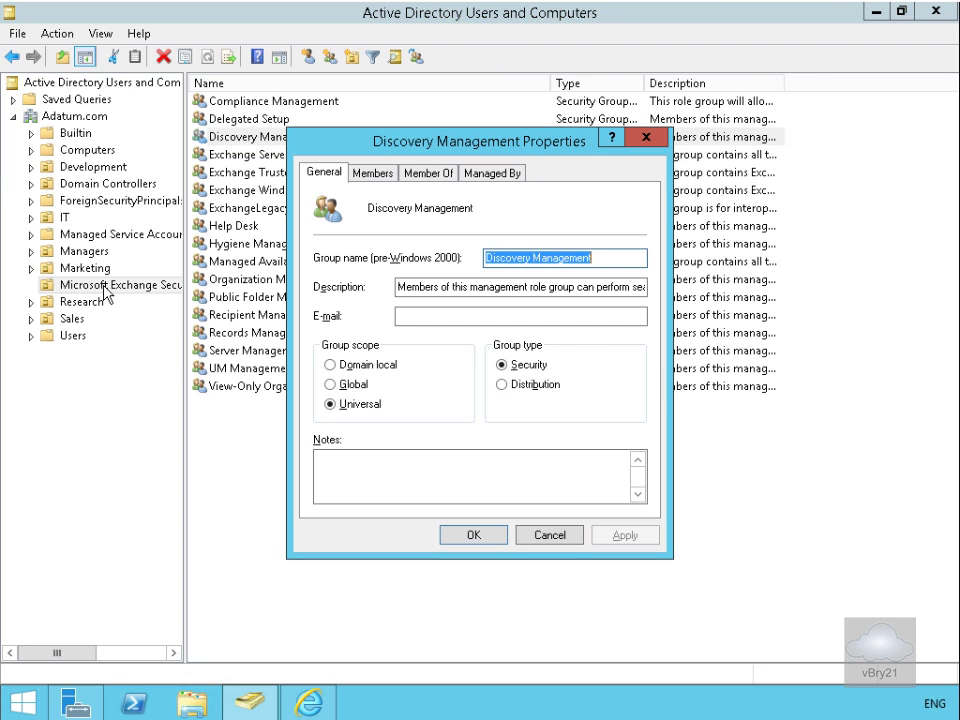
left_click(367, 175)
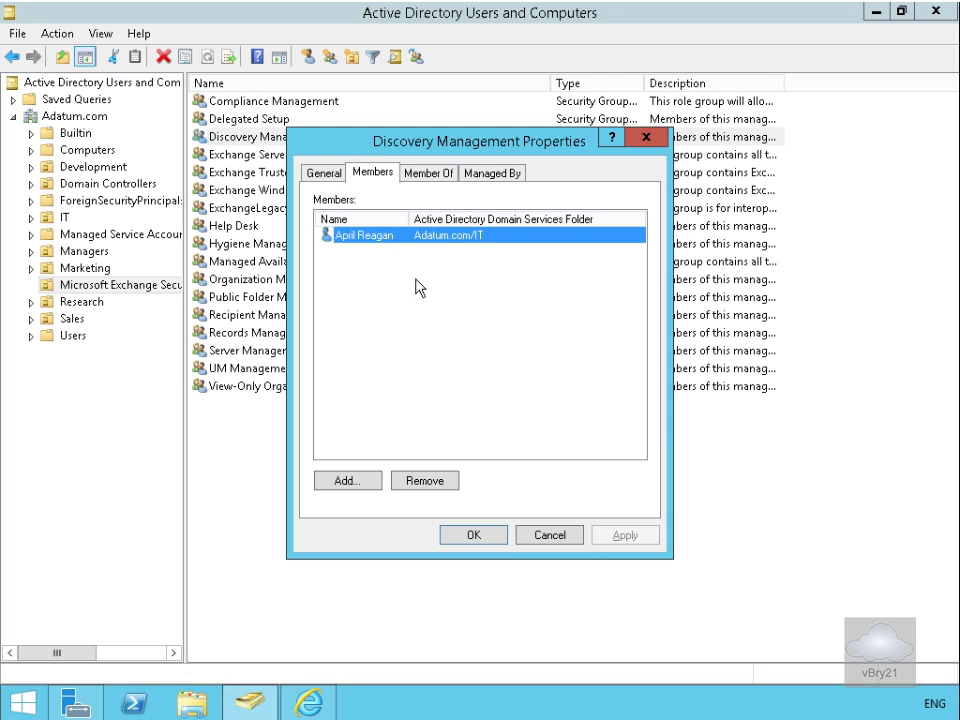
left_click(490, 536)
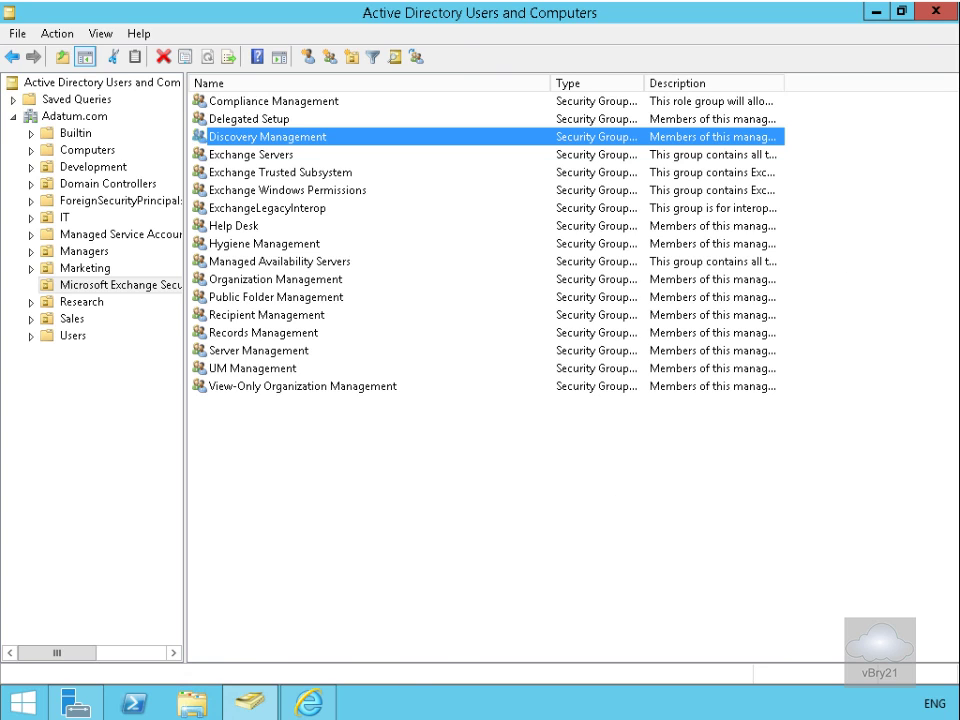
left_click(308, 703)
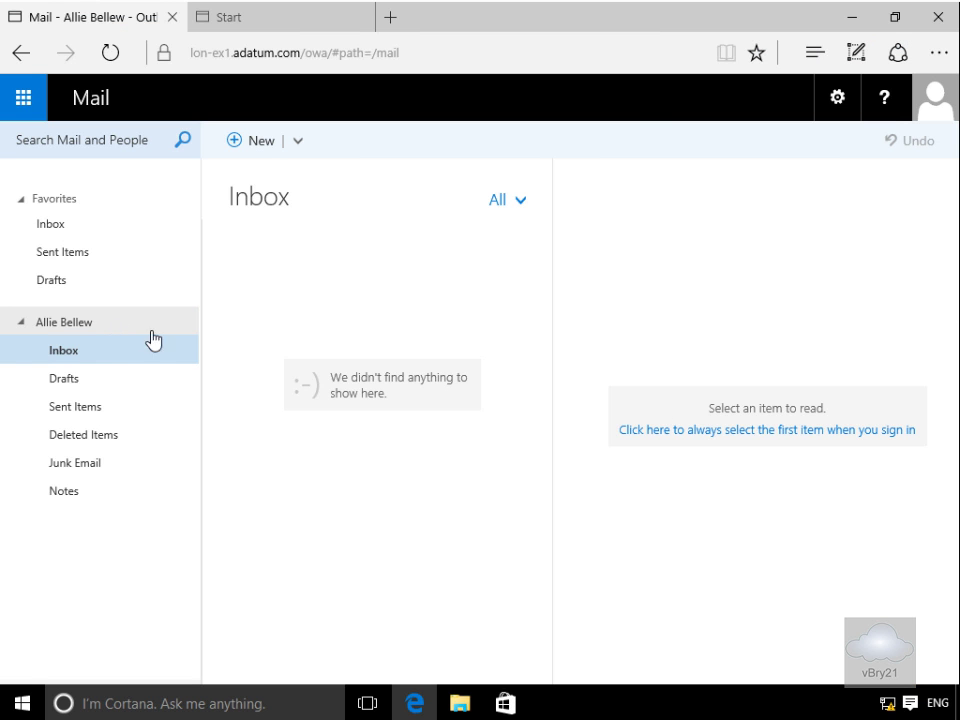
Step: Send the frequent contact an email titled 'Don't pass this on' whose body reveals a password
left_click(252, 143)
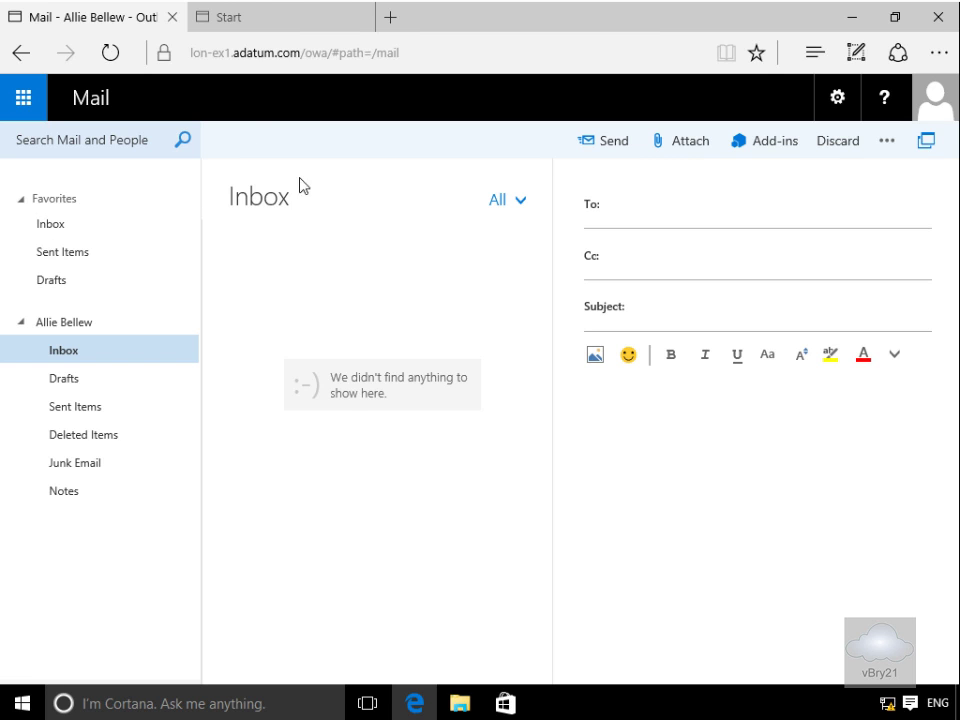
left_click(690, 202)
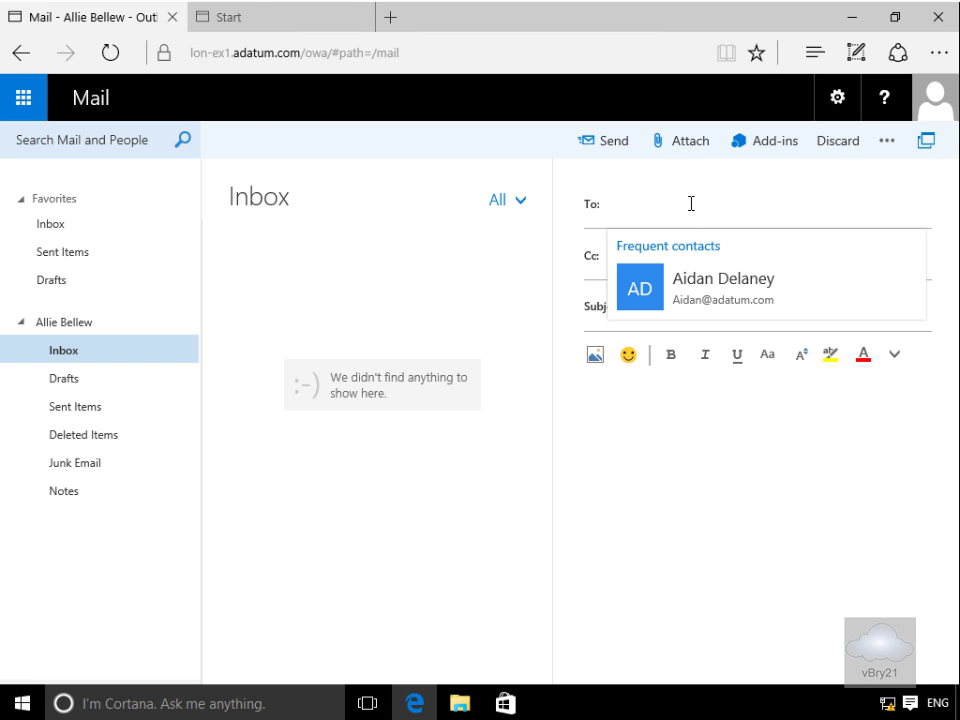
left_click(718, 277)
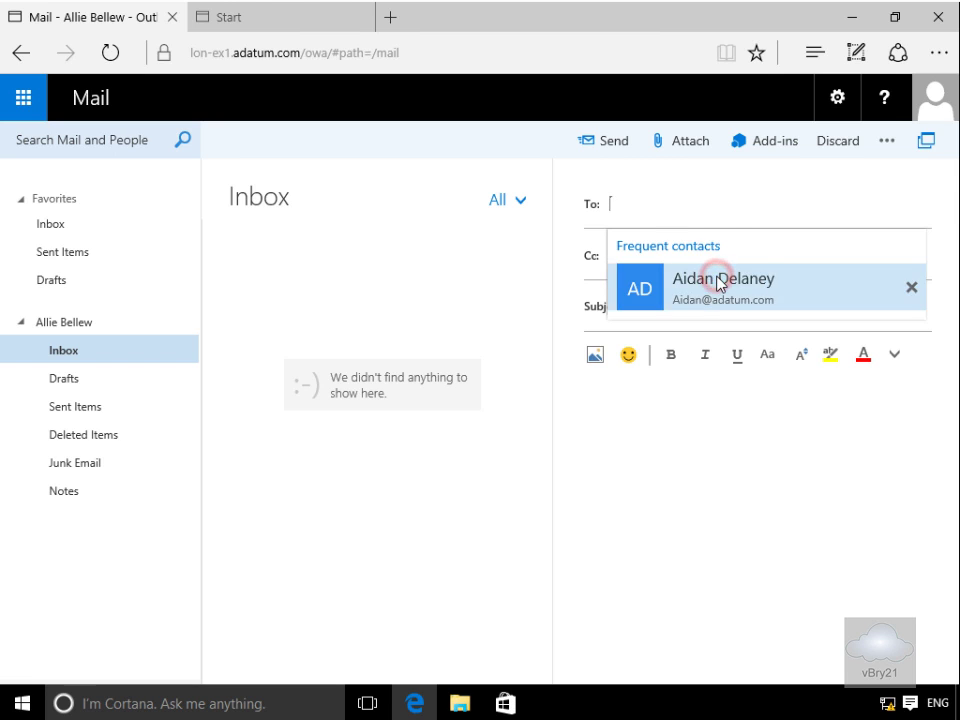
left_click(714, 307)
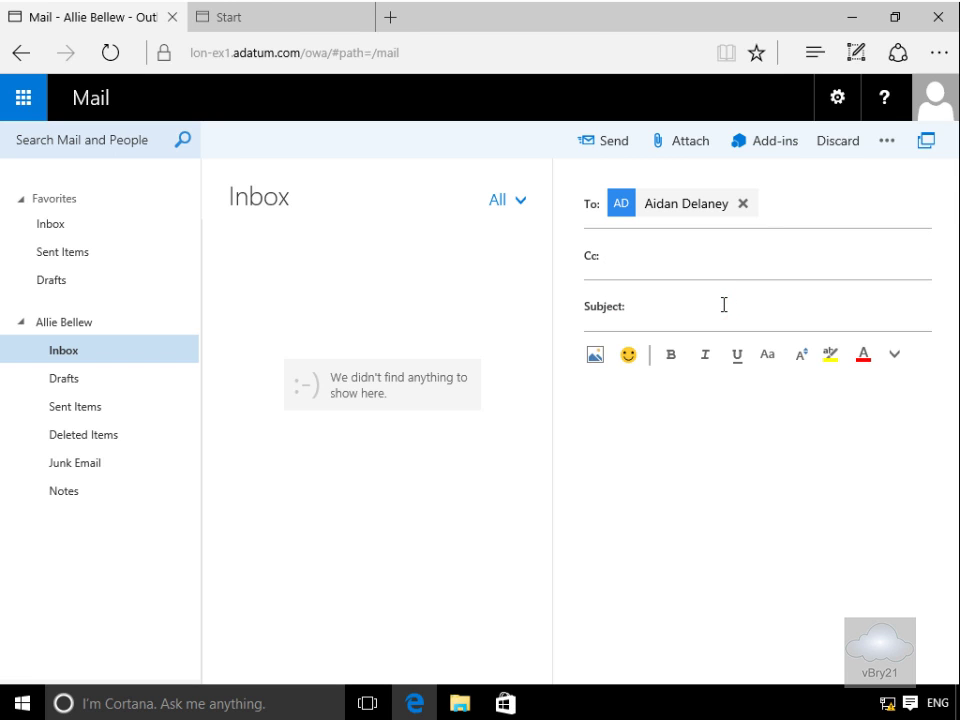
type("Don't pass this on")
left_click(692, 407)
type("My password is Pa")
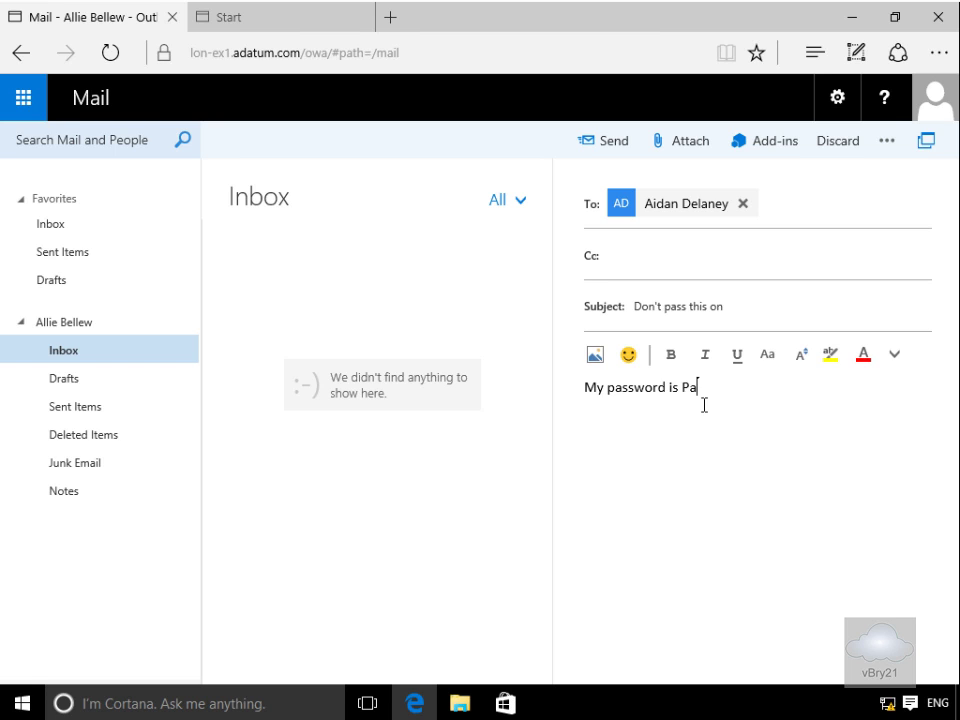
type("$$w0rd")
left_click(607, 143)
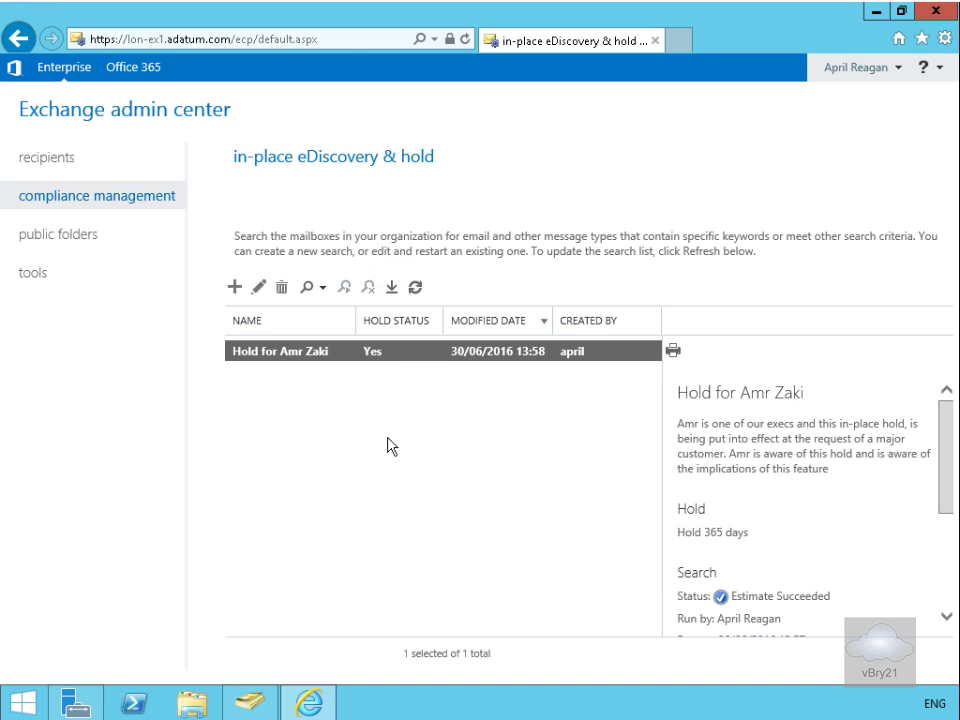
Step: Start a new in-place eDiscovery & hold search from the compliance management list
left_click(235, 290)
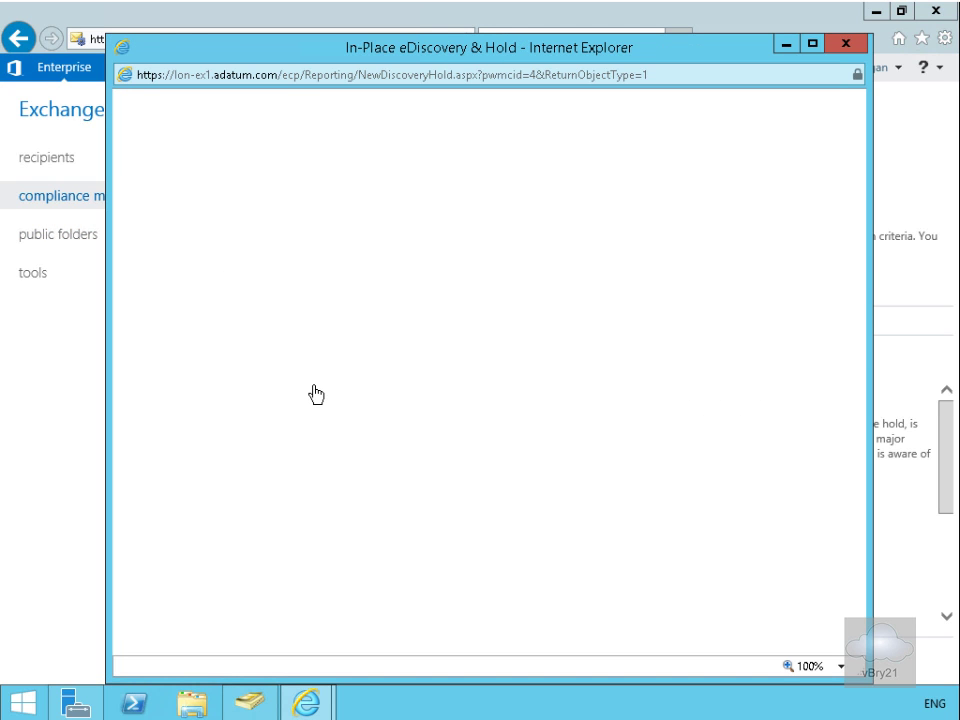
Step: Name the search 'Password search' and set it to search all mailboxes
left_click(200, 282)
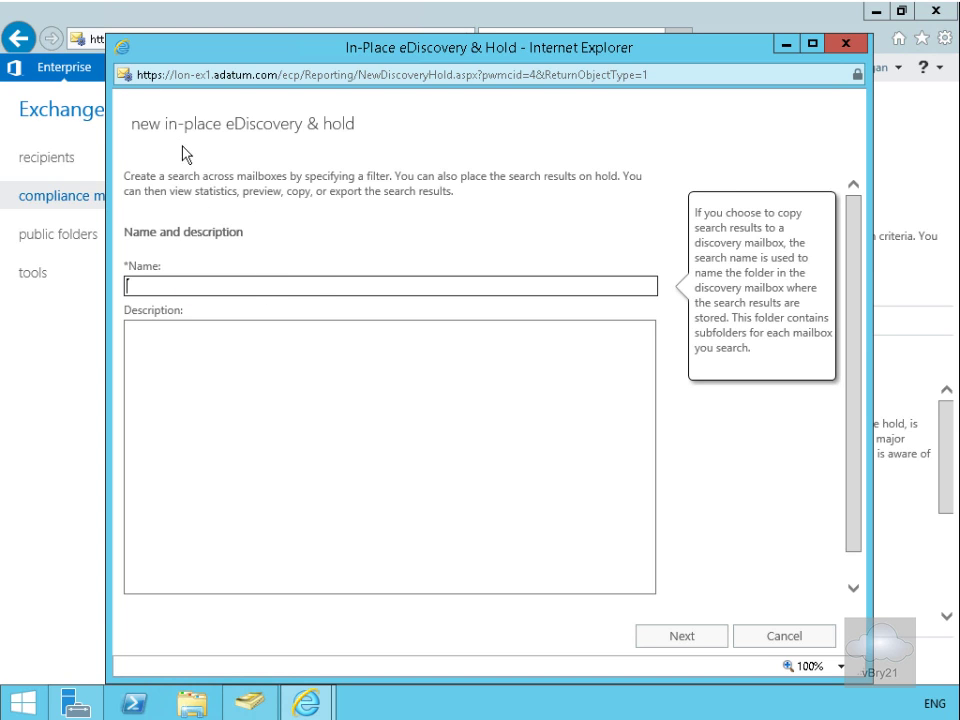
left_click(318, 287)
type("Password search")
left_click(649, 637)
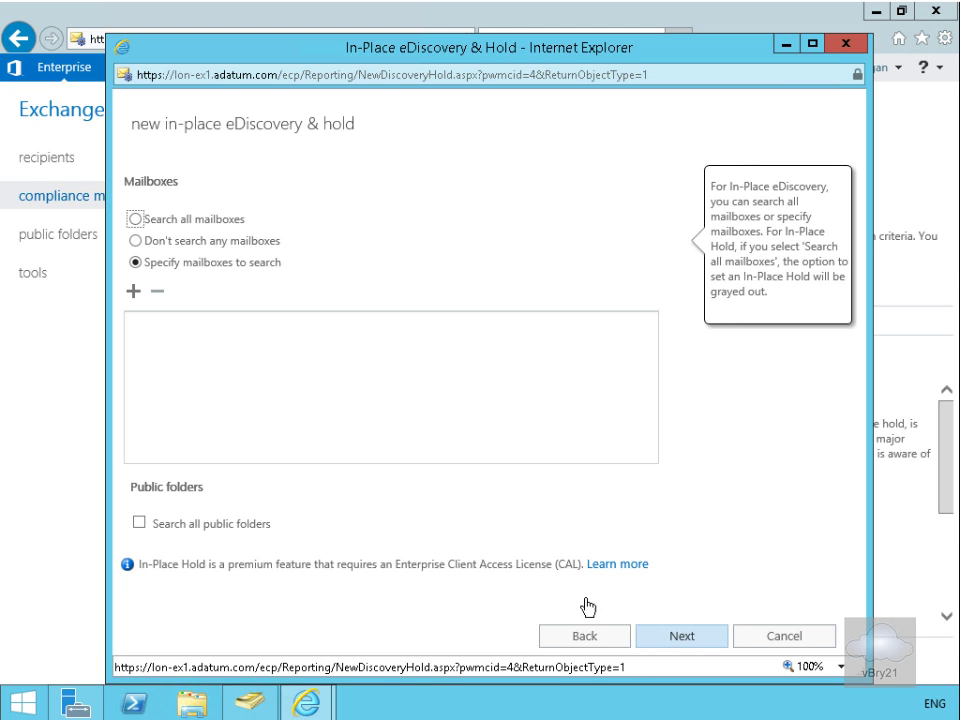
left_click(155, 222)
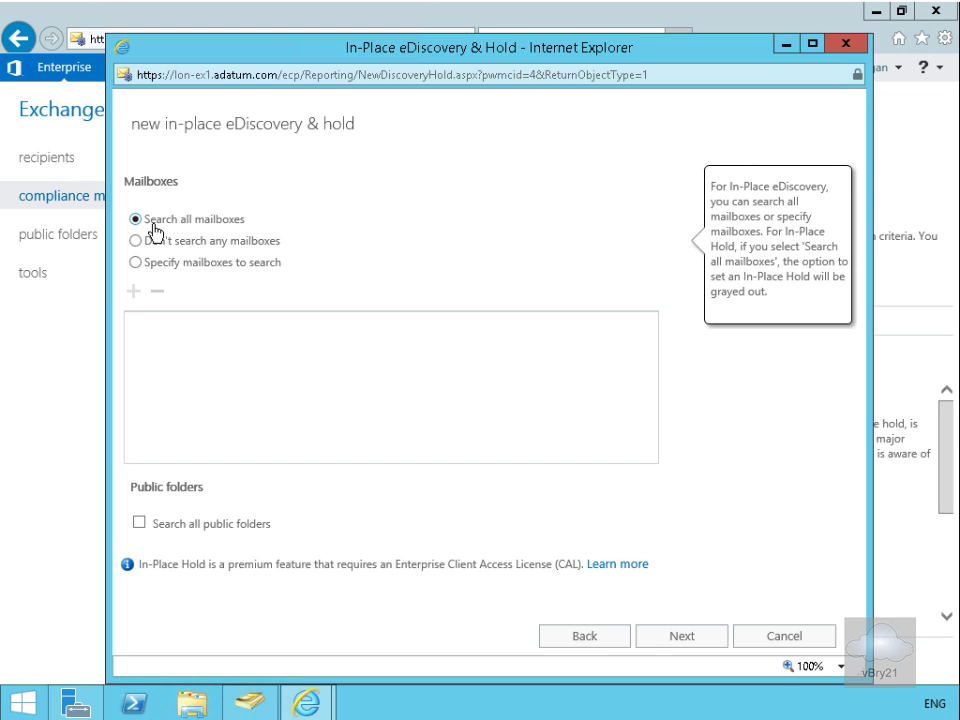
left_click(662, 635)
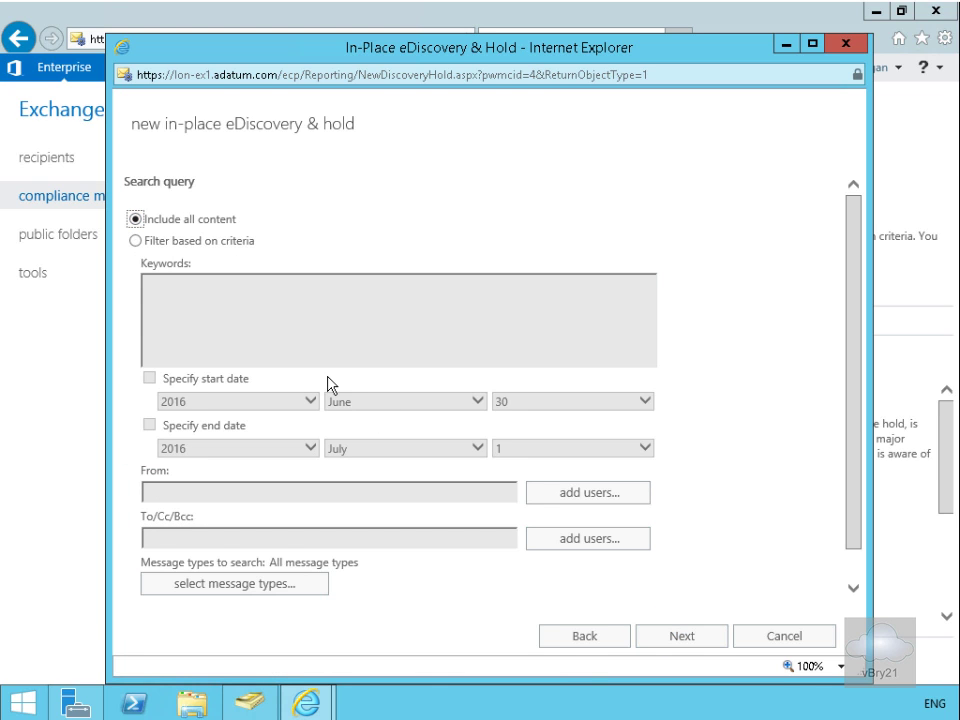
Step: Filter the search on criteria with the keyword 'password'
left_click(171, 243)
left_click(214, 299)
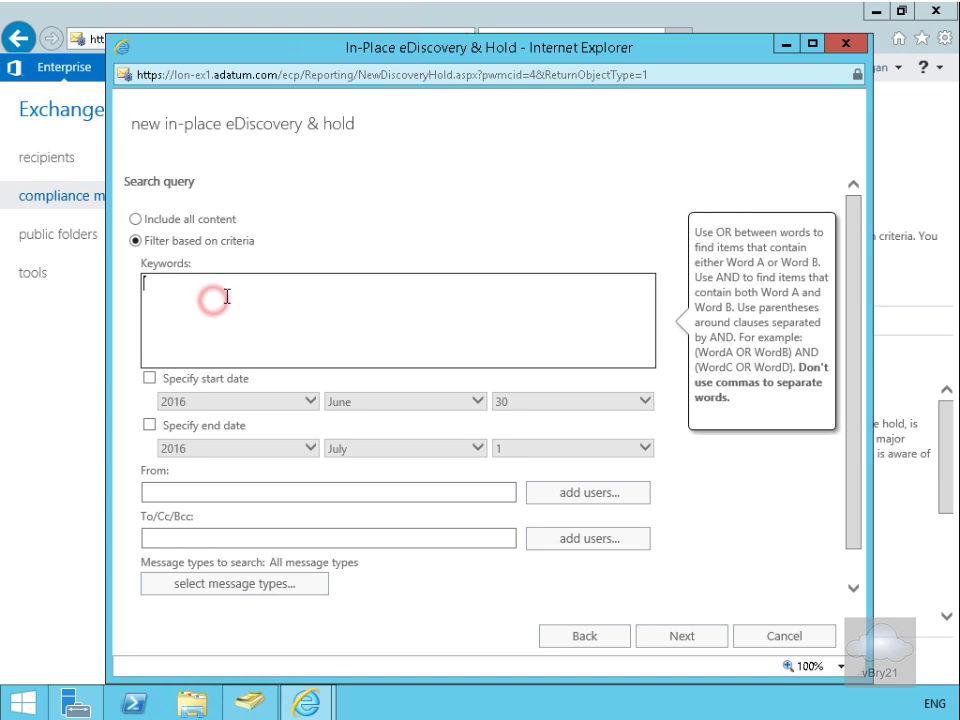
type("password")
Step: Restrict the search to the Email, Notes and Documents message types
left_click(283, 588)
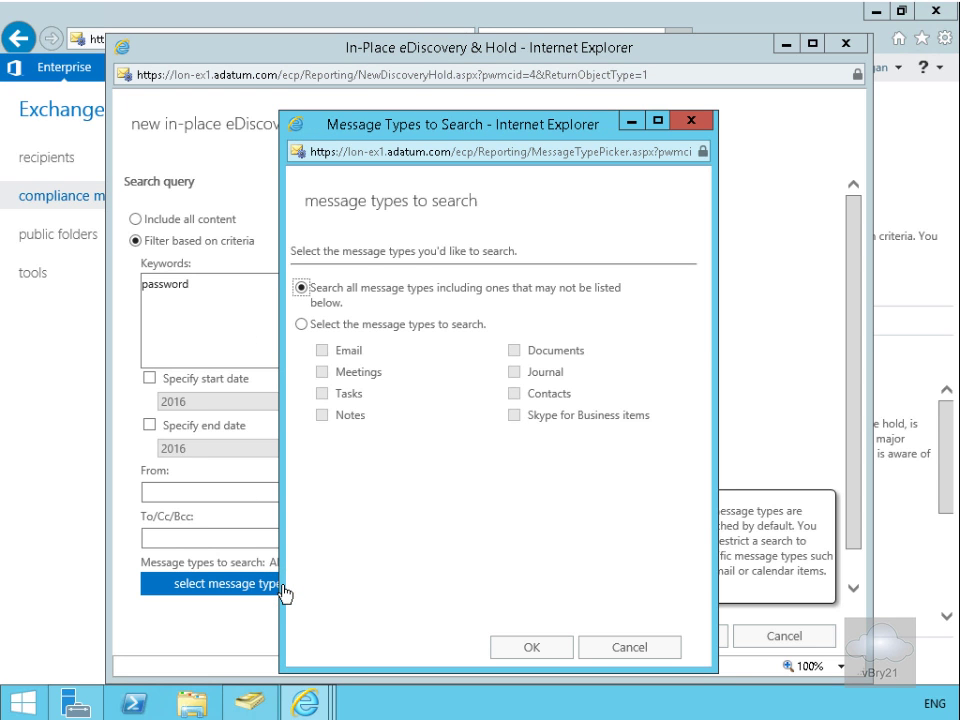
left_click(303, 324)
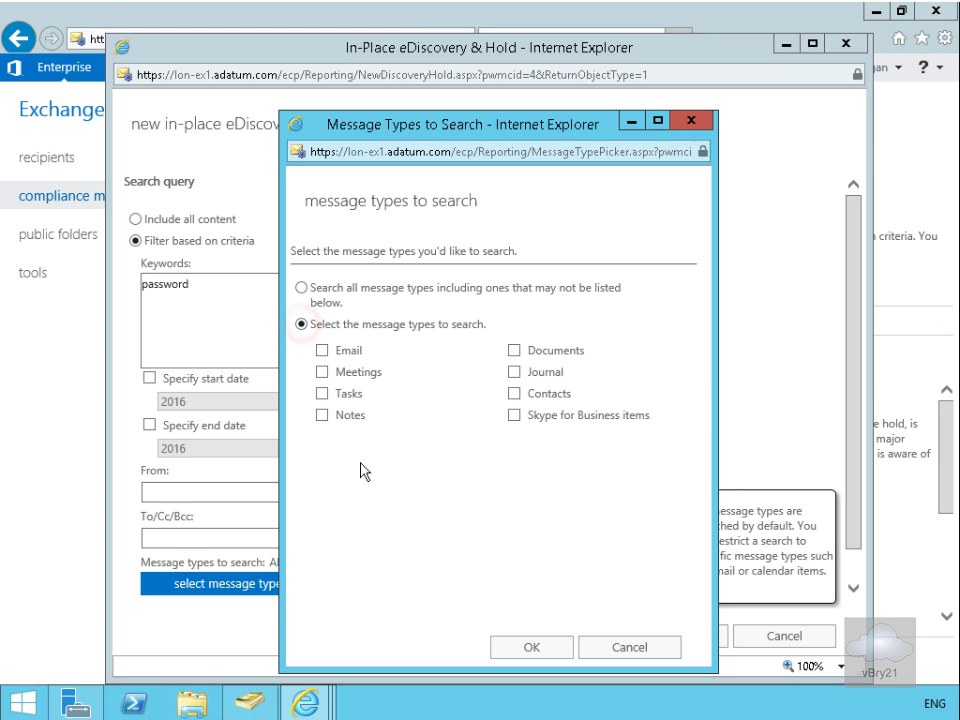
left_click(321, 350)
left_click(322, 415)
left_click(514, 350)
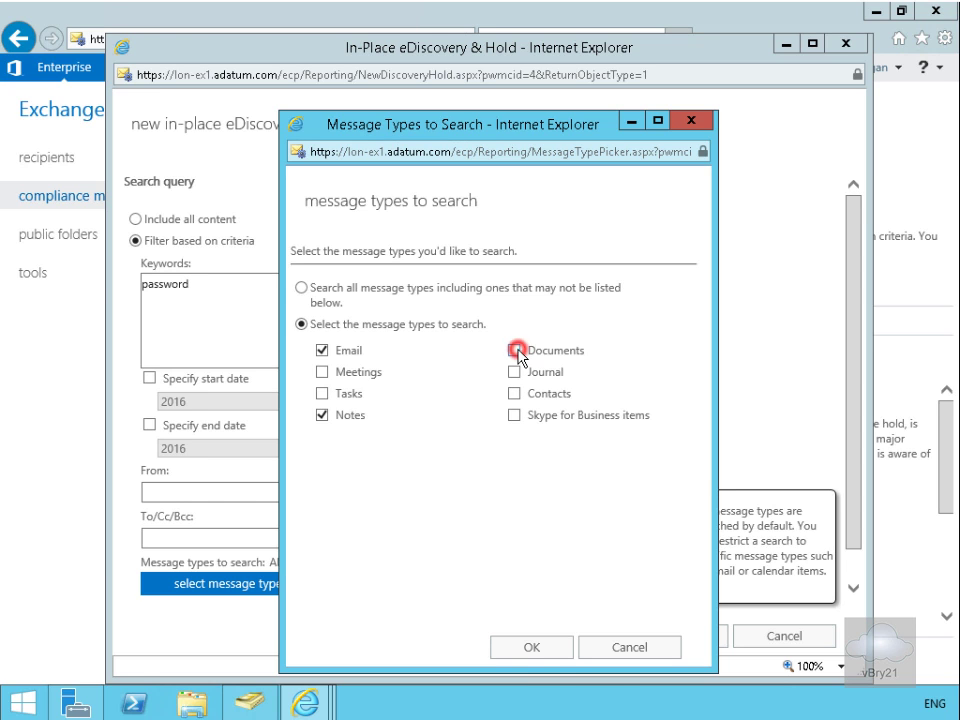
left_click(553, 652)
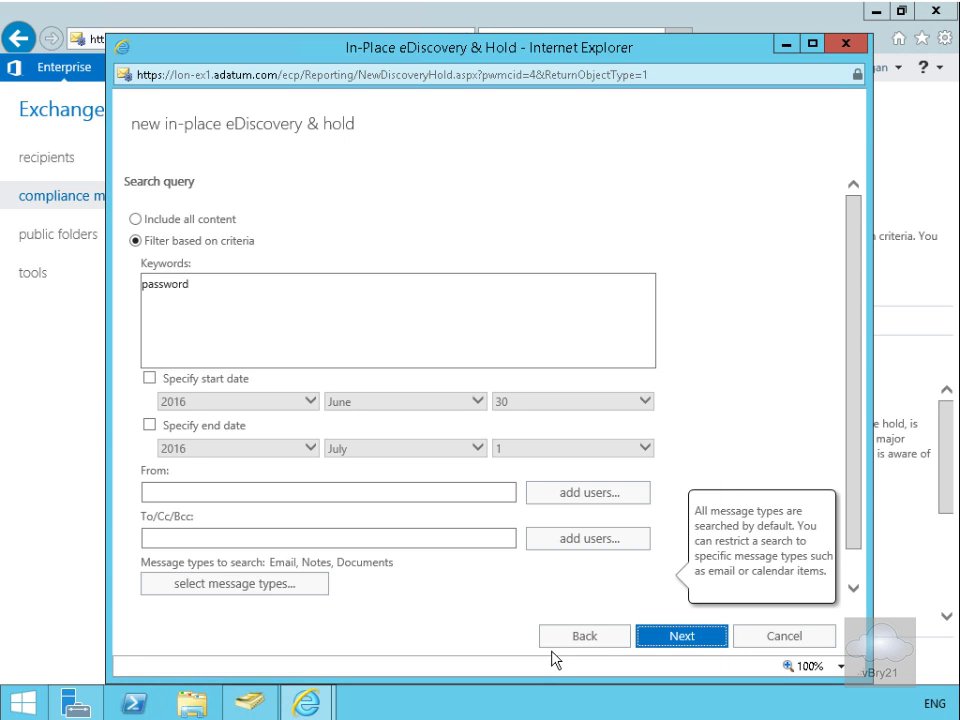
left_click(689, 638)
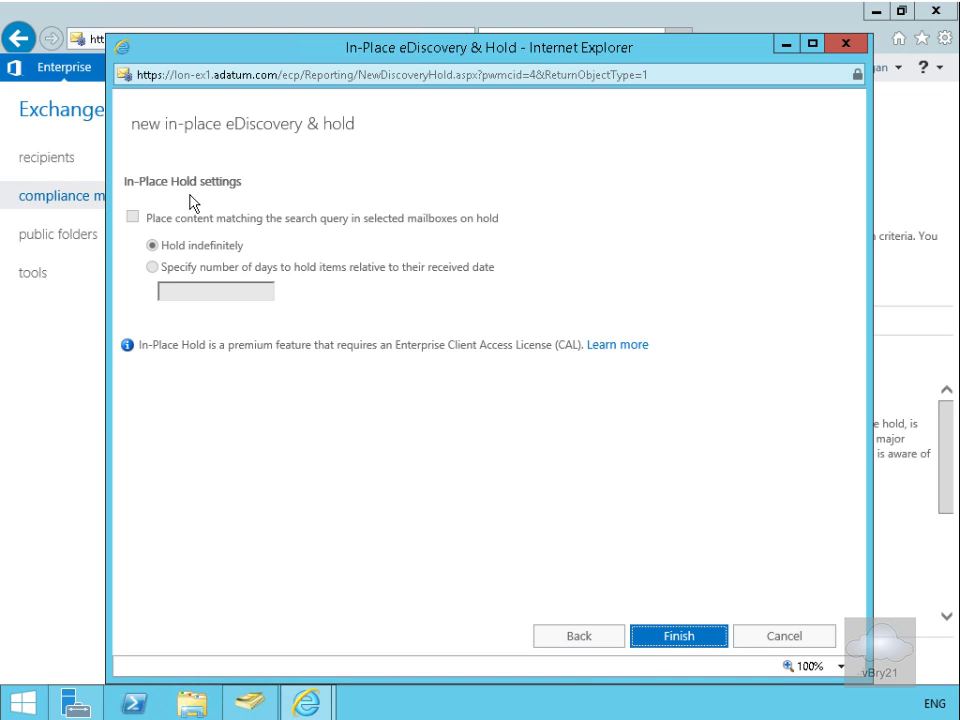
Step: Finish and save Password search, then close the success message
left_click(680, 640)
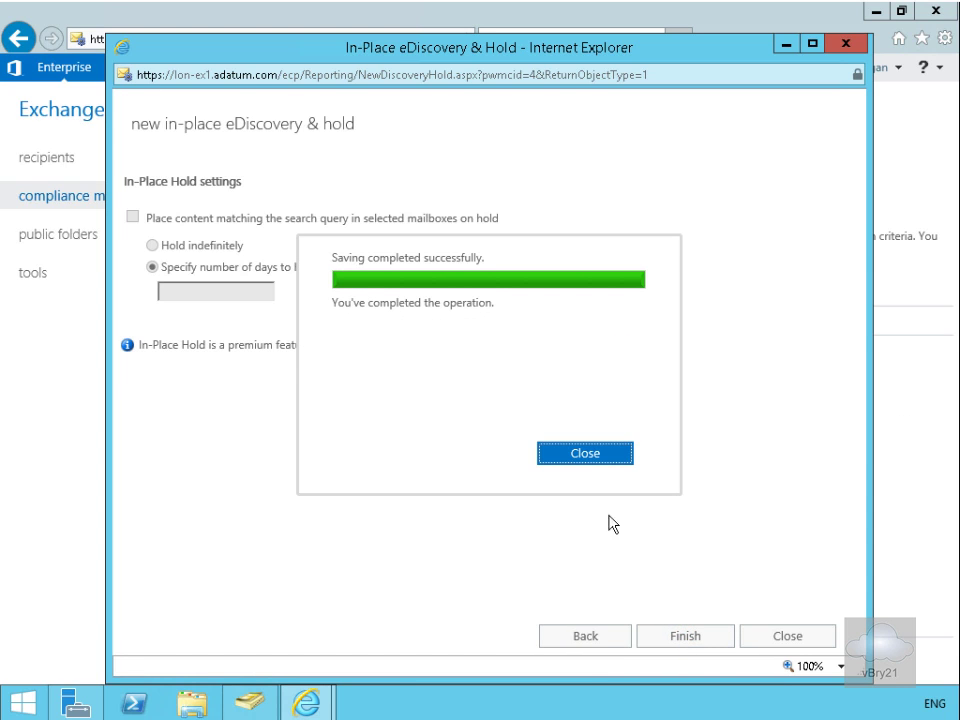
left_click(568, 455)
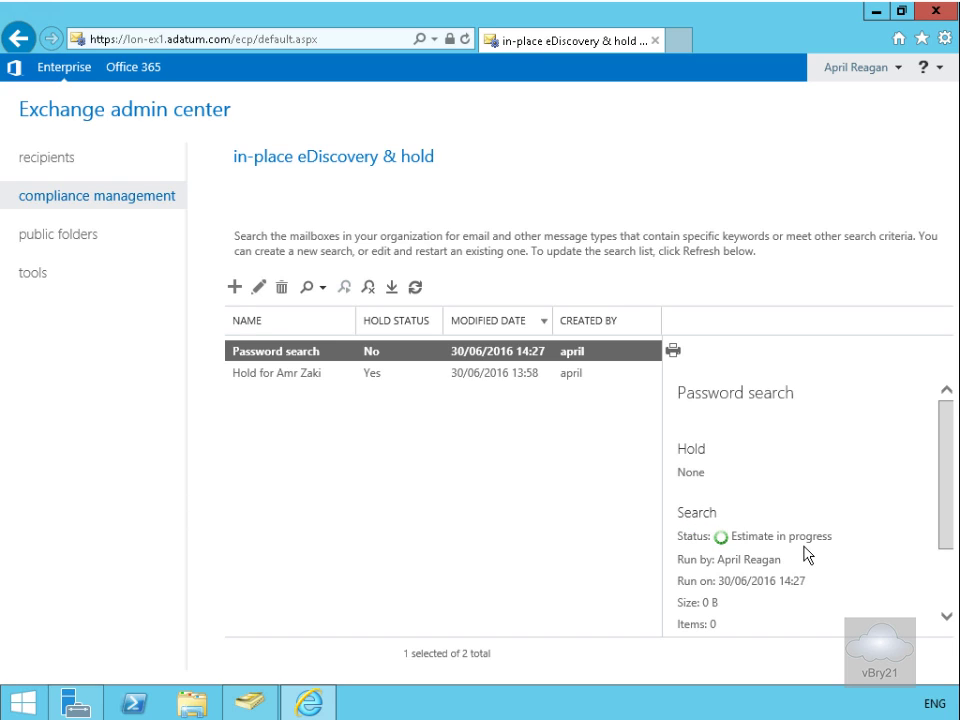
Step: Refresh the list to get the 4-item estimate and preview the Password search results
left_click(415, 288)
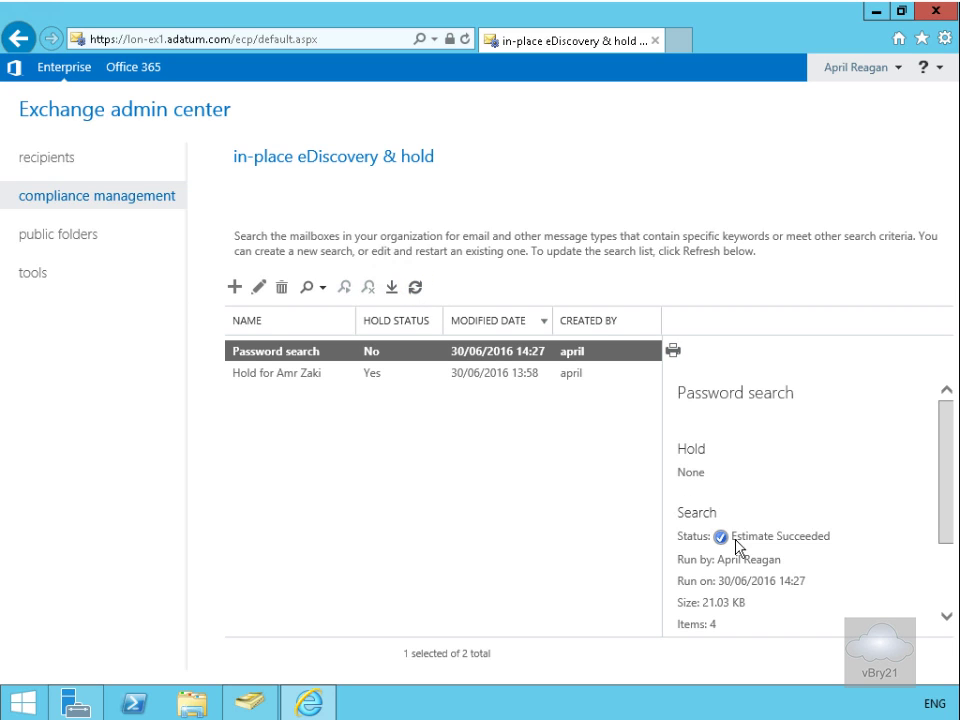
left_click(946, 535)
left_click_drag(946, 535, 950, 568)
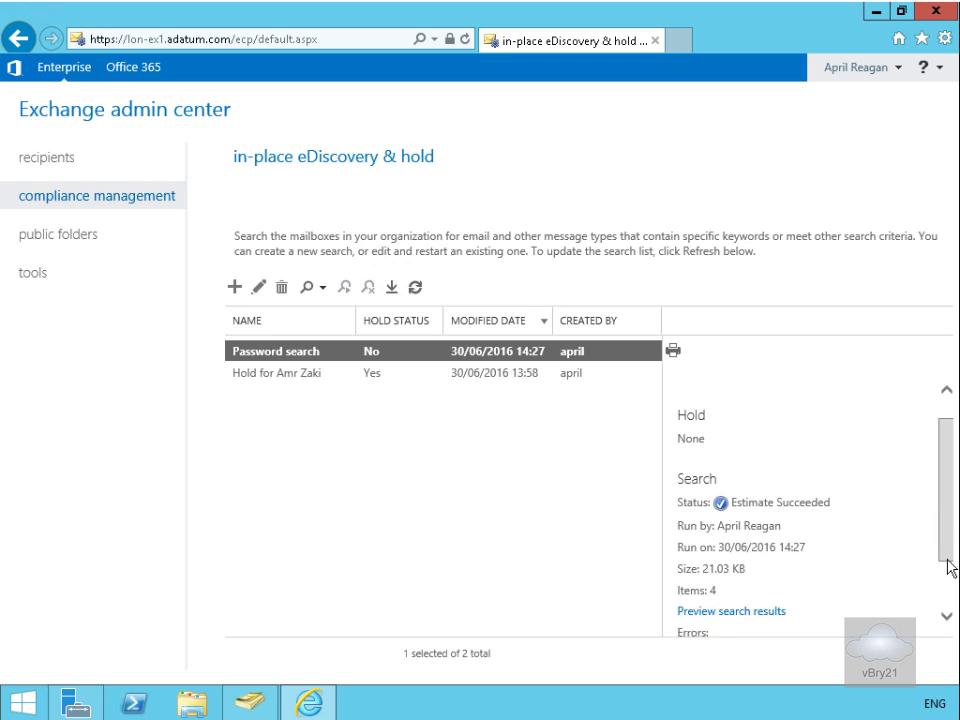
left_click(750, 587)
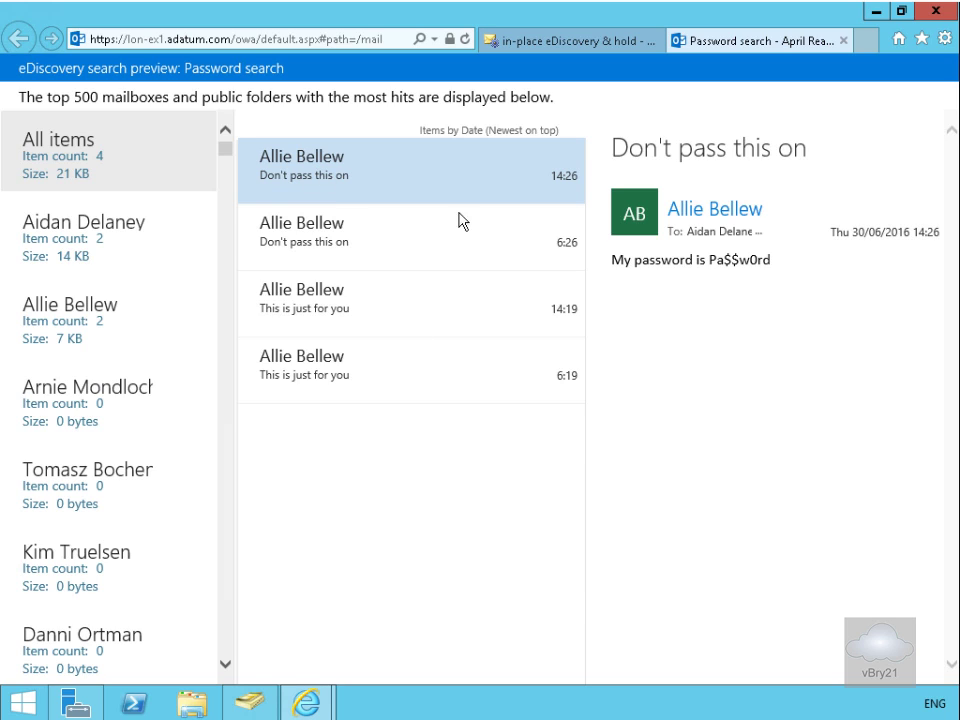
left_click(345, 262)
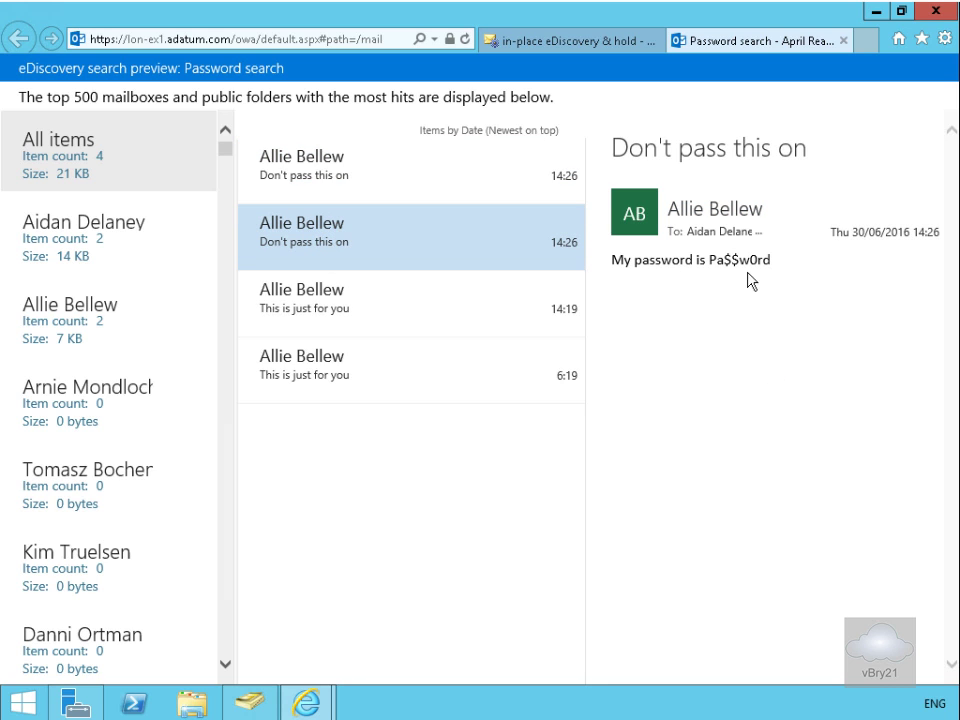
left_click(358, 298)
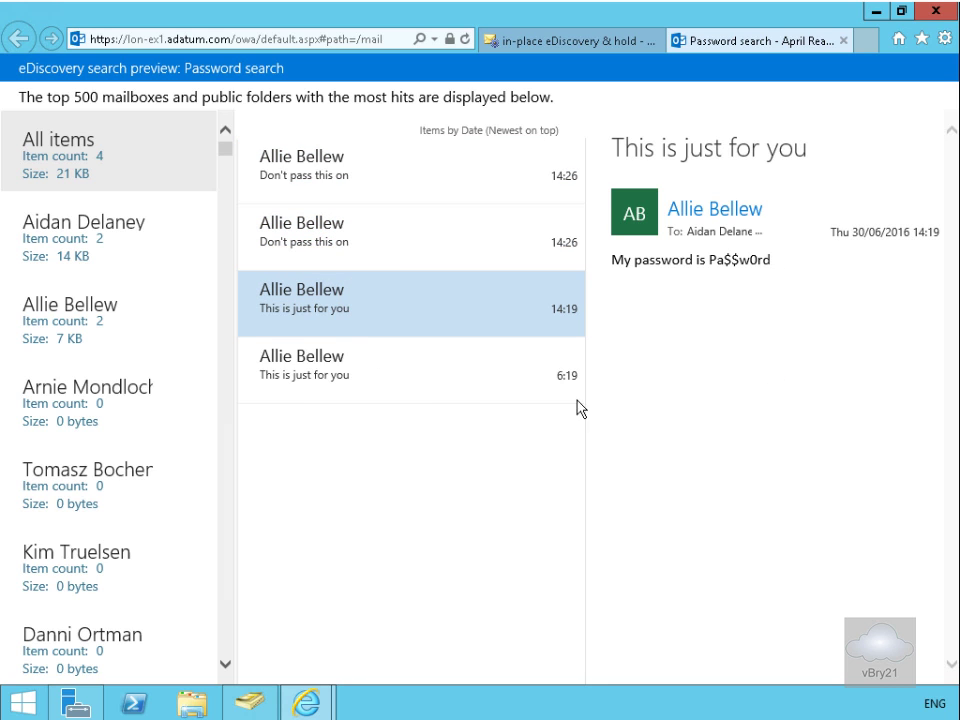
left_click(369, 364)
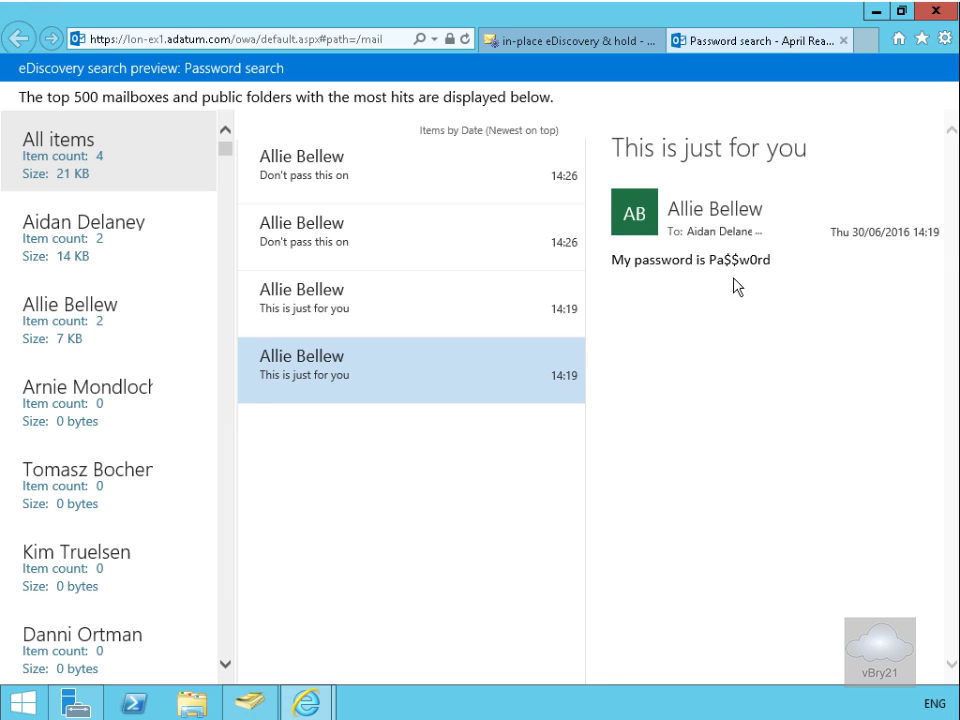
left_click(399, 309)
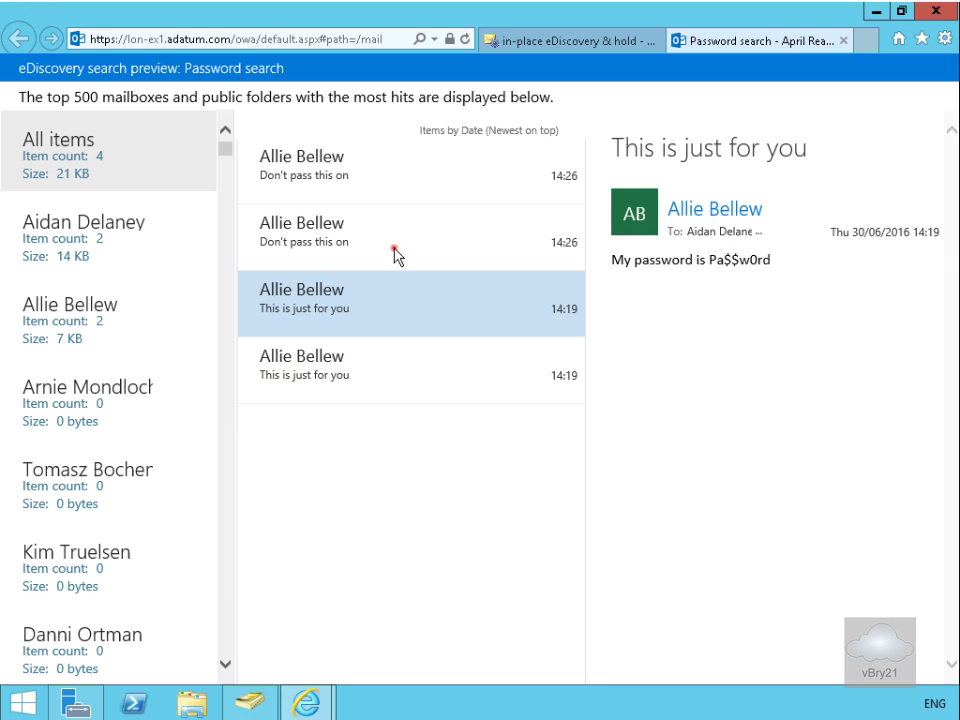
left_click(394, 250)
left_click(392, 175)
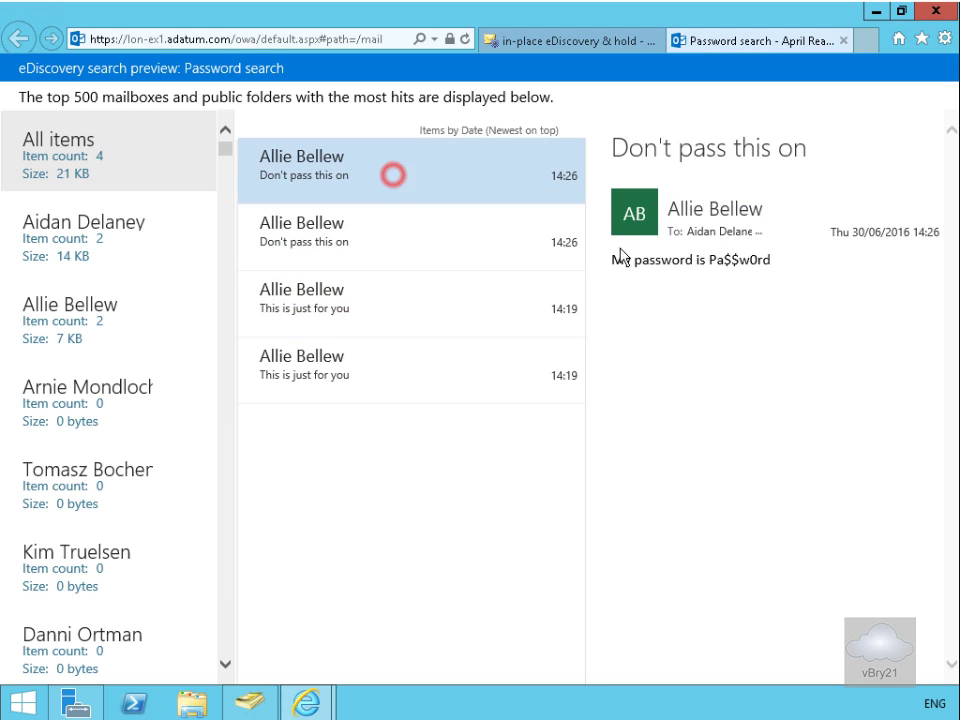